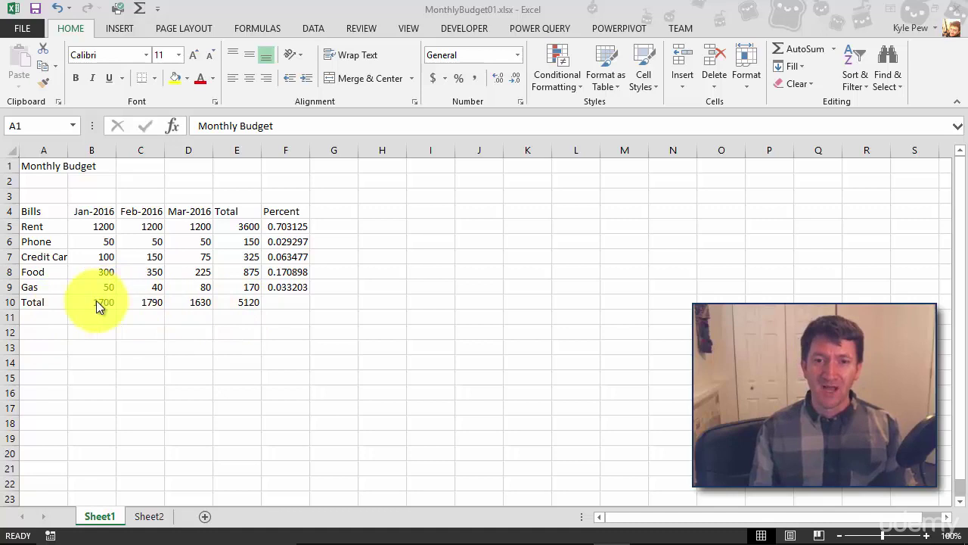
# - Clear the old totals in B10:E10 and the Total column values in E5:E9
pyautogui.moveTo(92, 300); pyautogui.dragTo(226, 305)
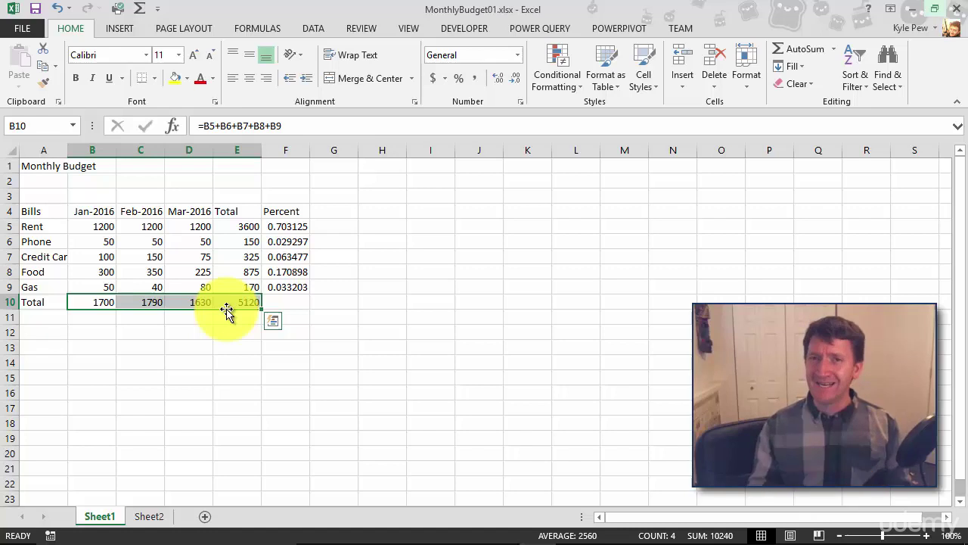
pyautogui.press('Delete')
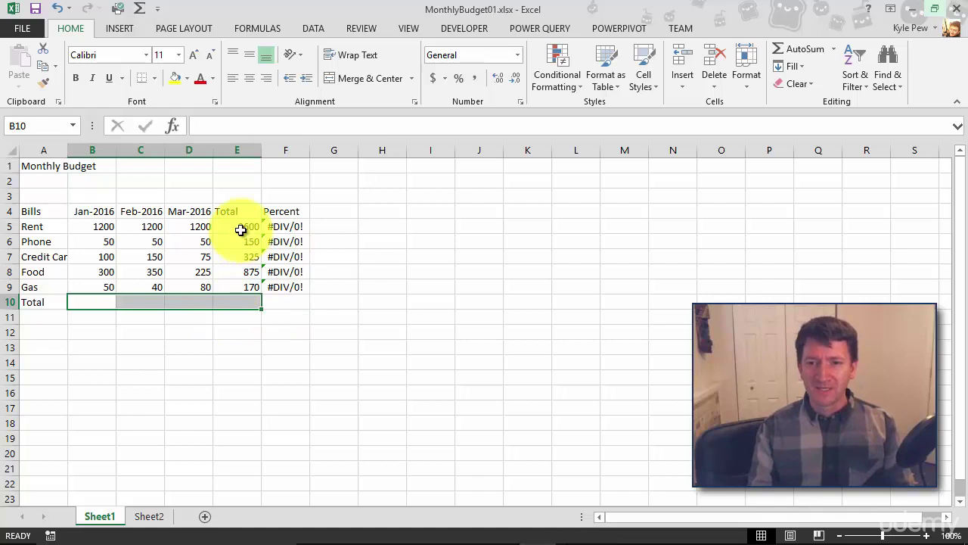
pyautogui.moveTo(237, 226); pyautogui.dragTo(234, 287)
pyautogui.press('Delete')
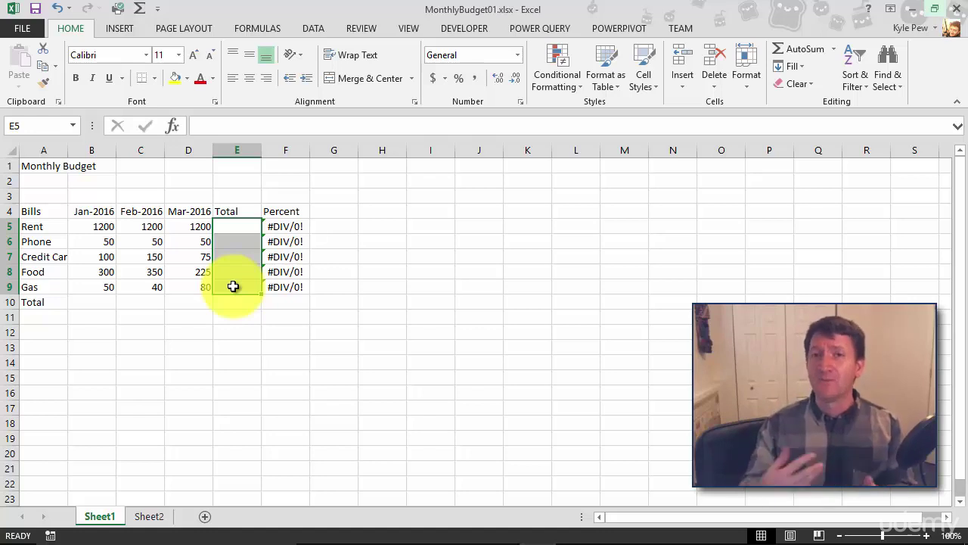
# - Select cell B10 and bring up the Formulas ribbon for the January total
pyautogui.click(88, 303)
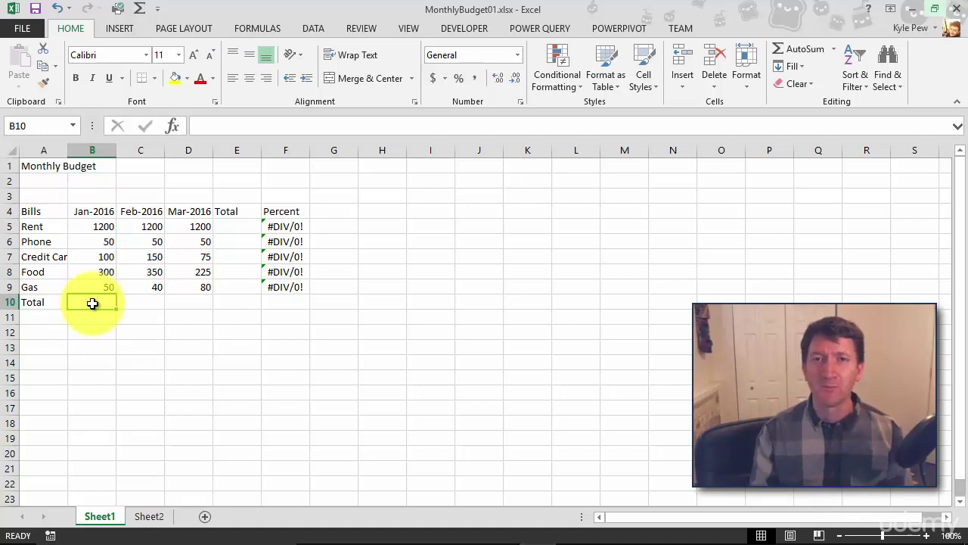
pyautogui.click(257, 28)
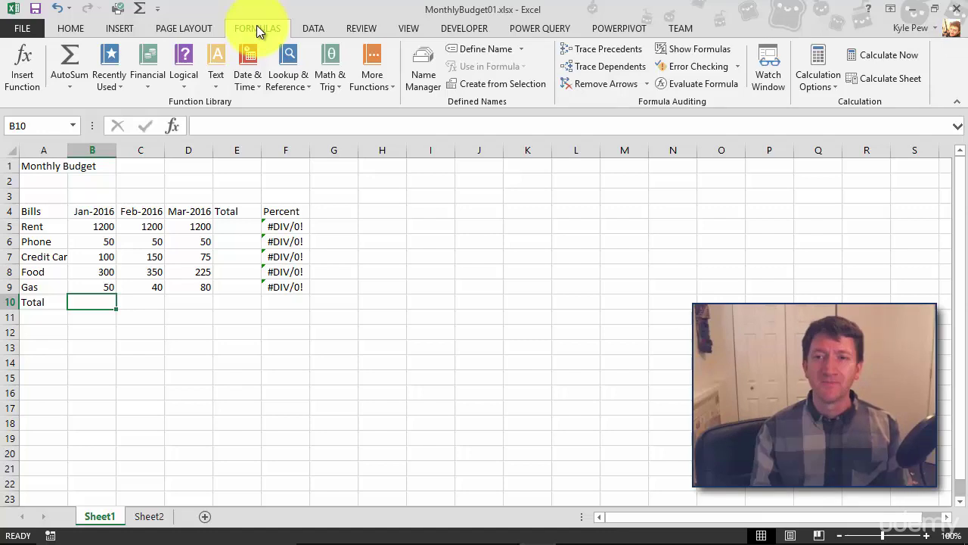
# - Open the Math & Trig function list and scroll down to SUM
pyautogui.click(324, 84)
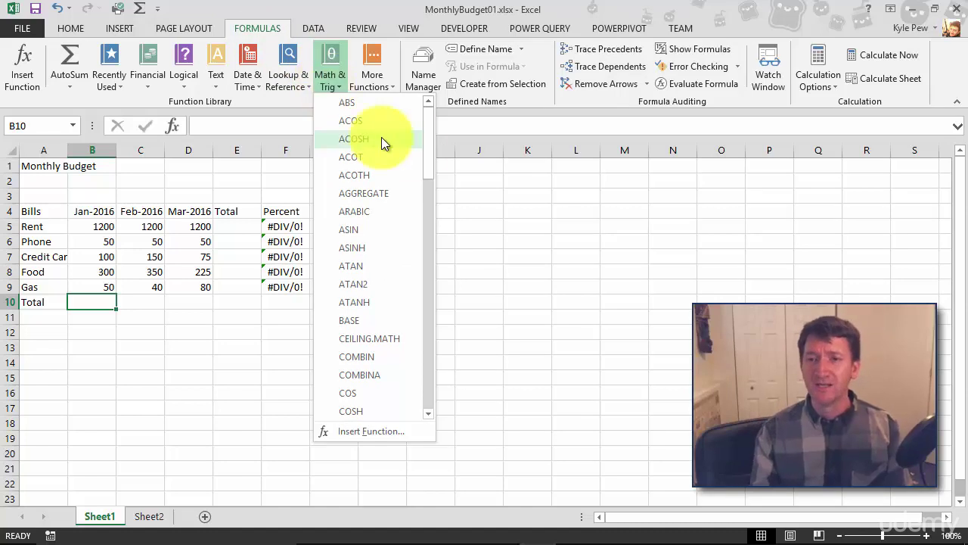
pyautogui.moveTo(426, 139); pyautogui.dragTo(427, 358)
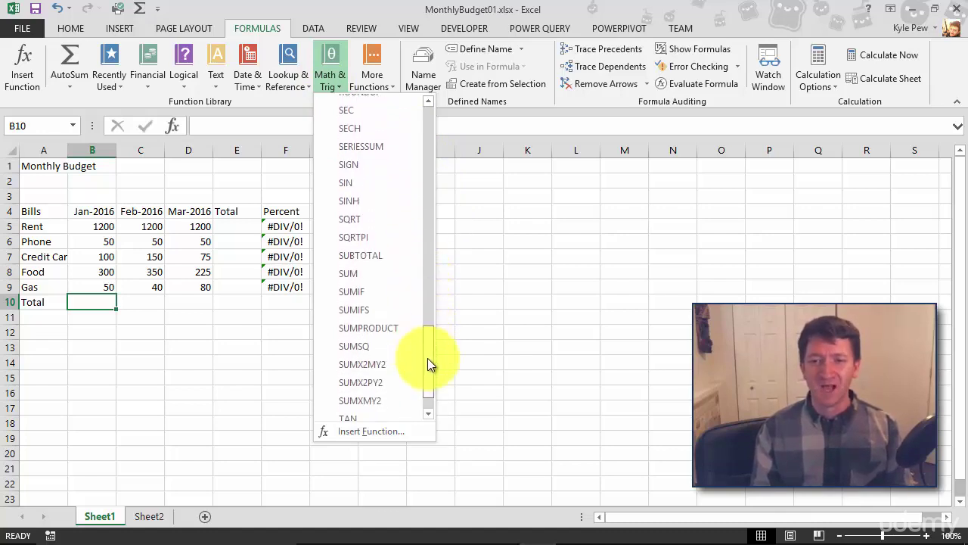
# - Enter =SUM(B5:B9) in B10 with the January range reselected, giving 1700
pyautogui.click(370, 272)
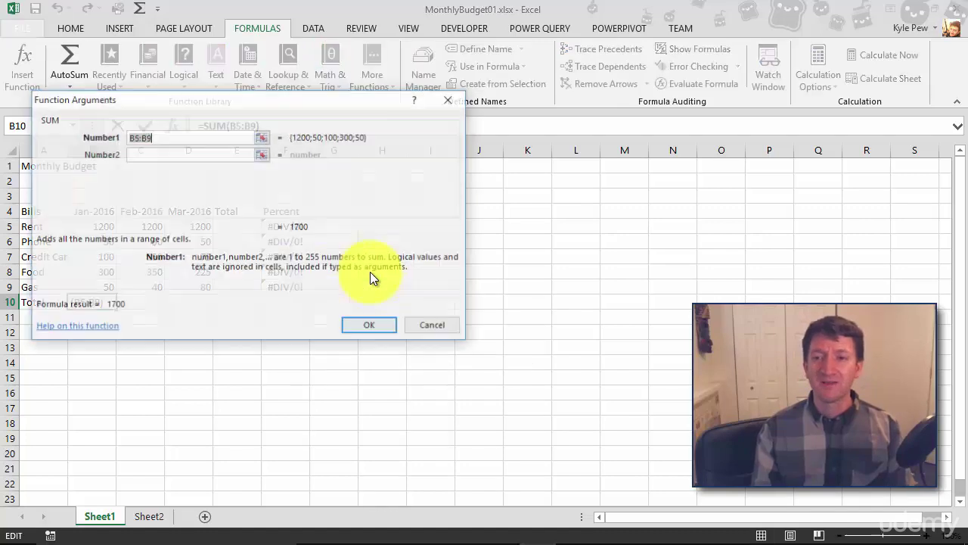
pyautogui.moveTo(214, 96); pyautogui.dragTo(230, 75)
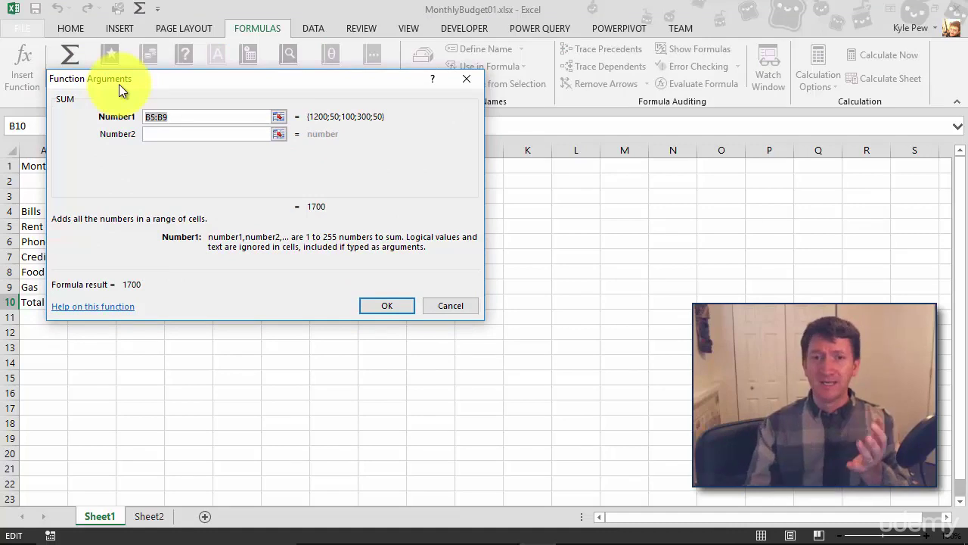
pyautogui.moveTo(119, 84); pyautogui.dragTo(199, 73)
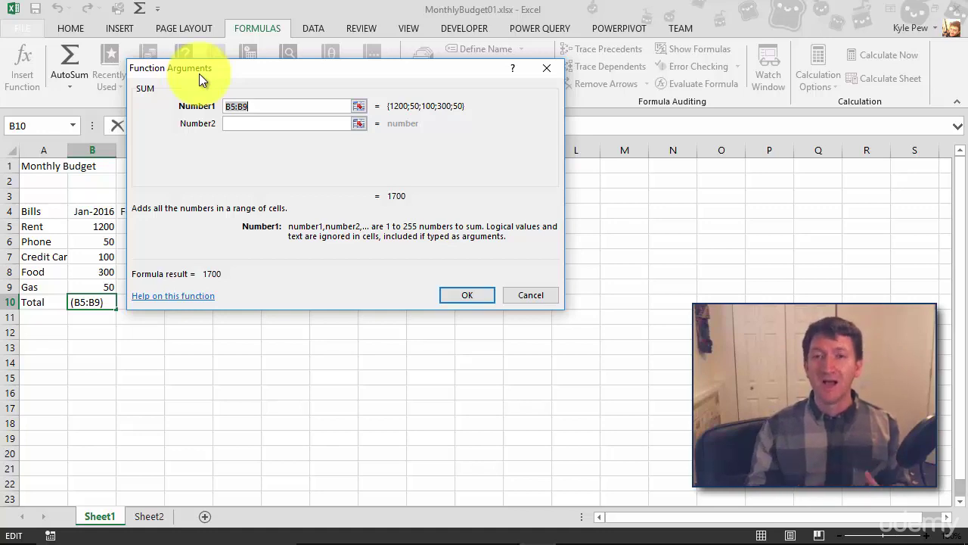
pyautogui.doubleClick(242, 112)
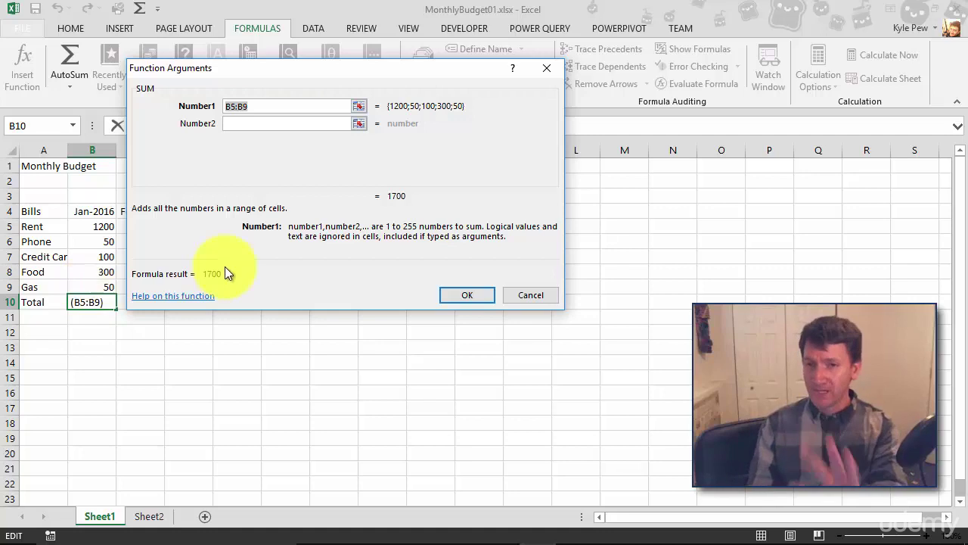
pyautogui.press('BackSpace')
pyautogui.press('BackSpace')
pyautogui.press('BackSpace')
pyautogui.press('BackSpace')
pyautogui.press('BackSpace')
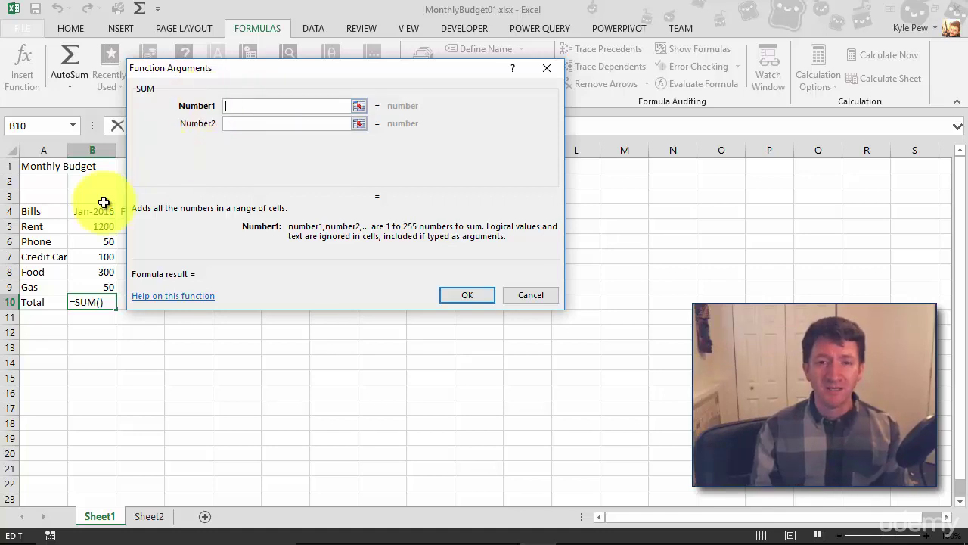
pyautogui.moveTo(97, 224); pyautogui.dragTo(108, 281)
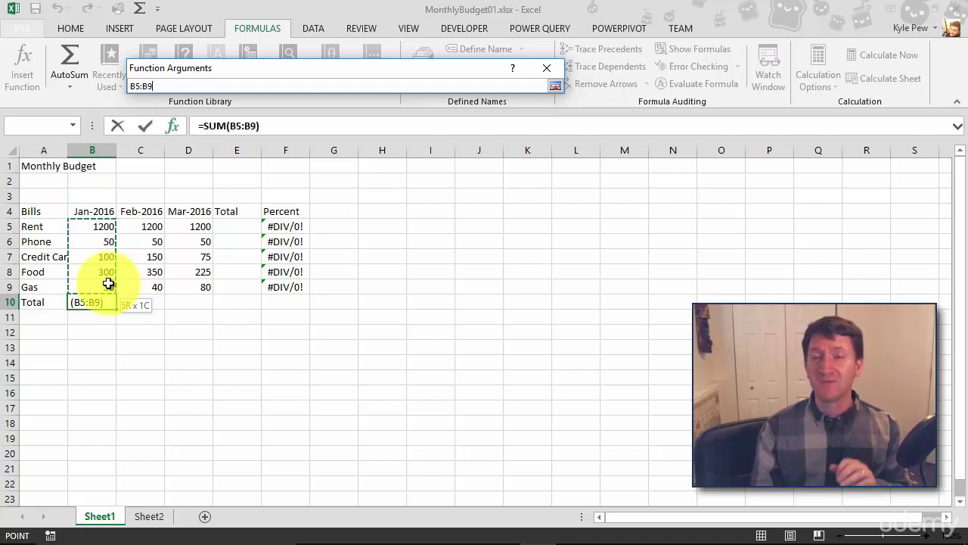
pyautogui.moveTo(108, 283); pyautogui.dragTo(108, 285)
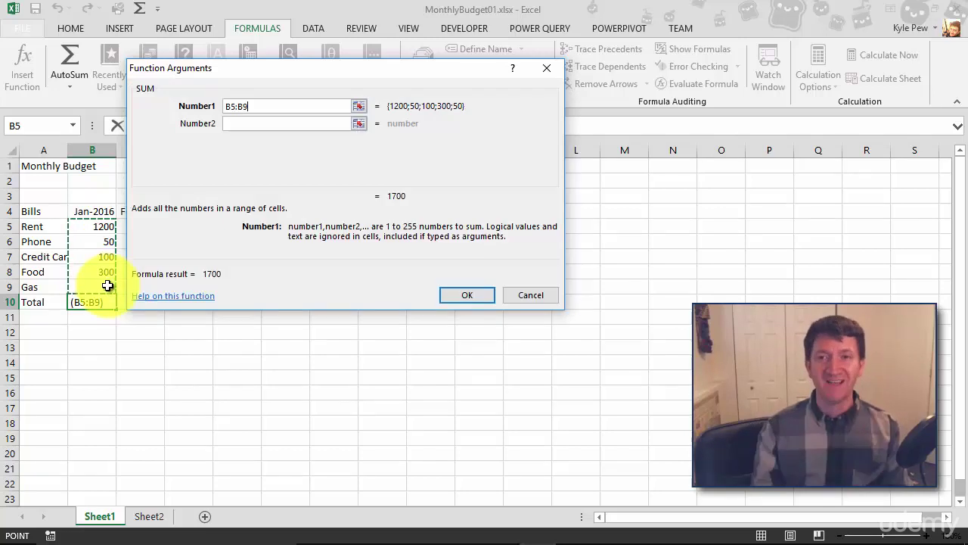
pyautogui.click(449, 301)
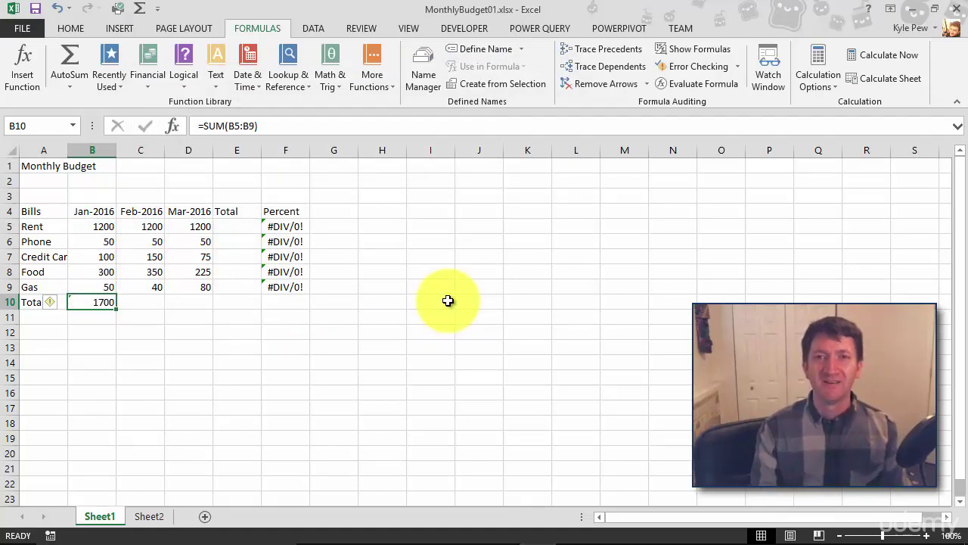
# - Insert =SUM(C5:C9) into C10 from Math & Trig, giving a February total of 1790
pyautogui.click(134, 304)
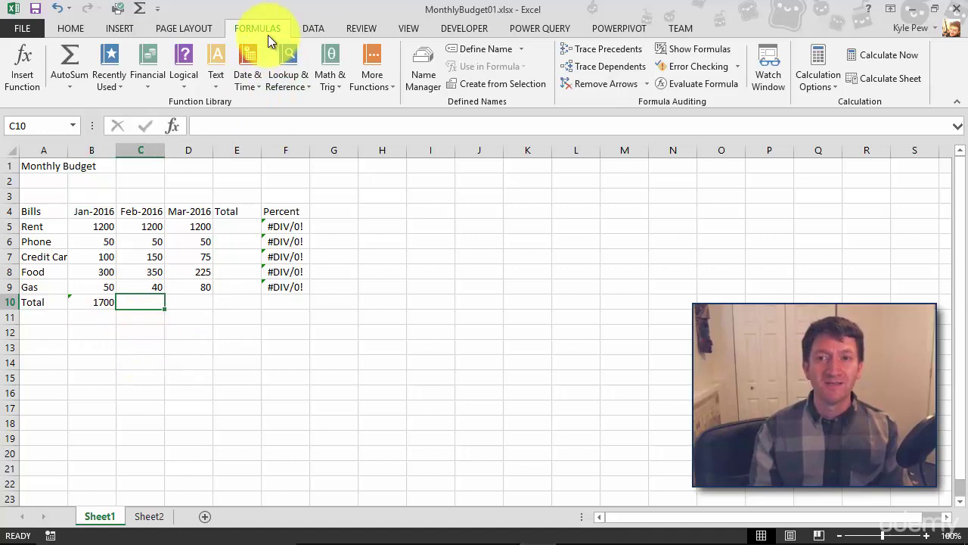
pyautogui.click(328, 87)
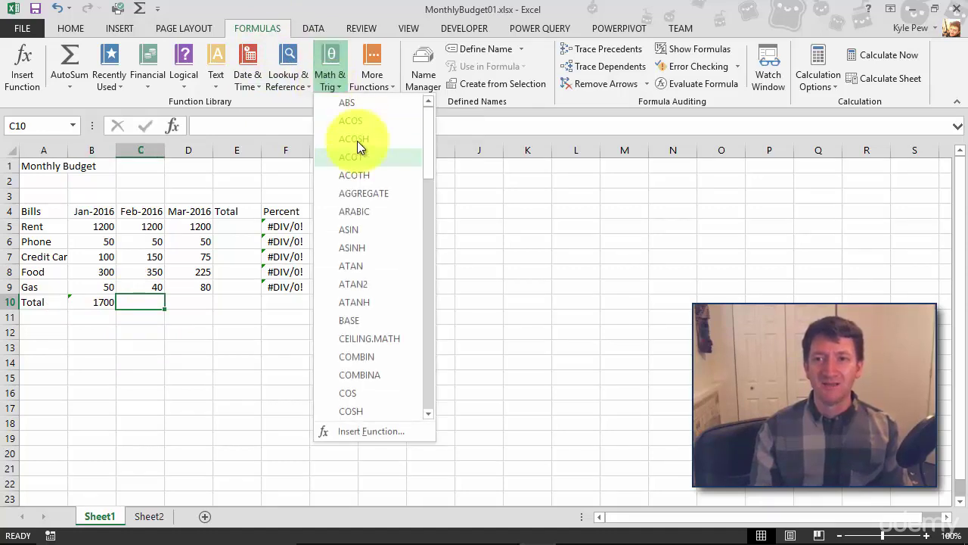
pyautogui.scroll(-9, 370, 210)
pyautogui.scroll(-9, 370, 211)
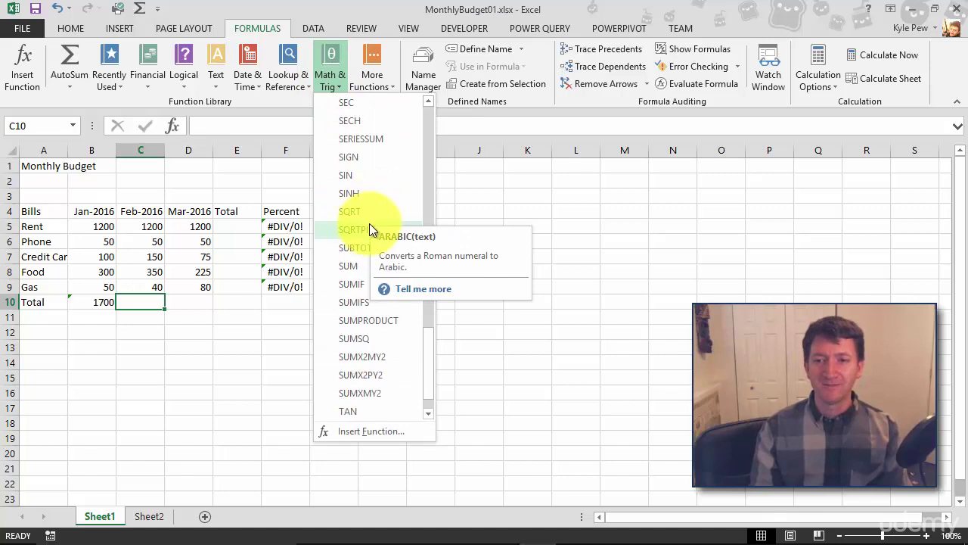
pyautogui.click(357, 266)
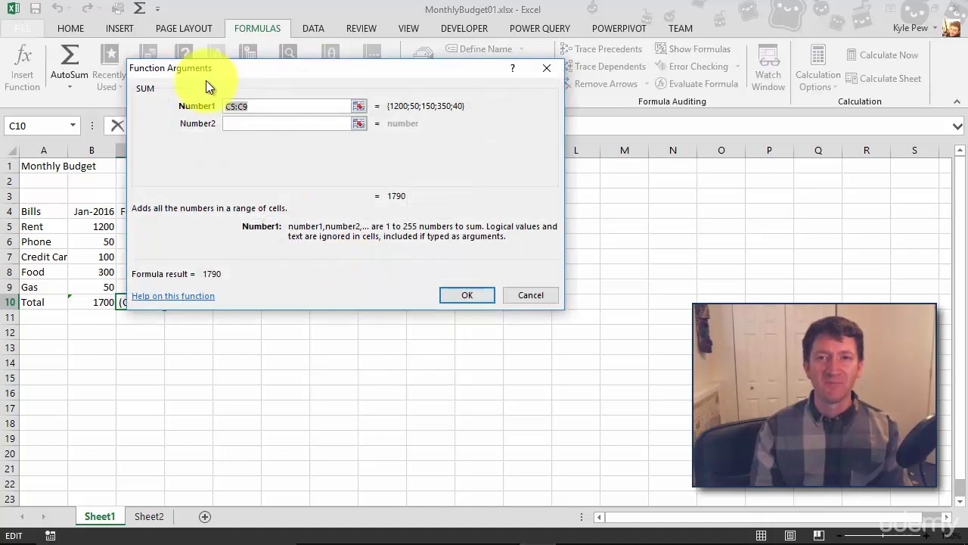
pyautogui.moveTo(204, 68); pyautogui.dragTo(247, 64)
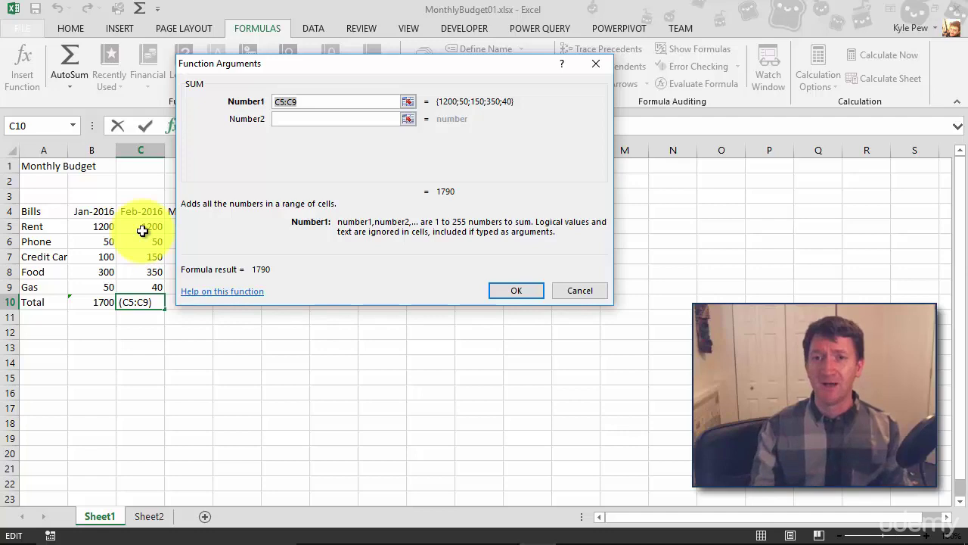
pyautogui.click(513, 292)
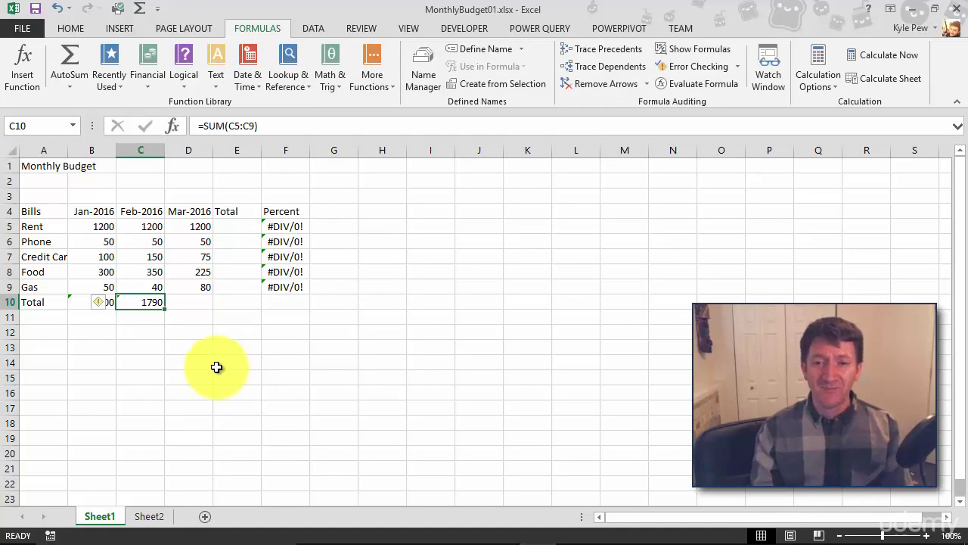
pyautogui.doubleClick(130, 302)
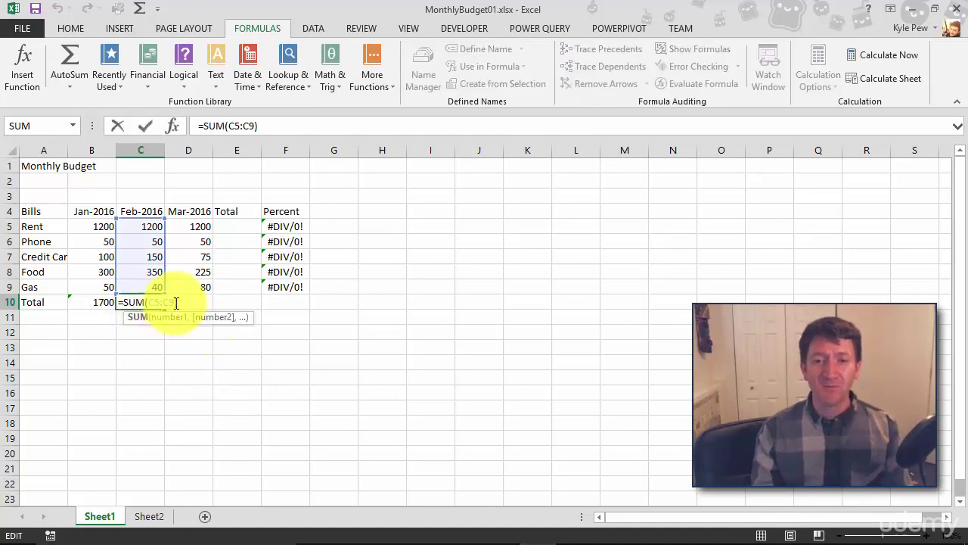
pyautogui.click(179, 303)
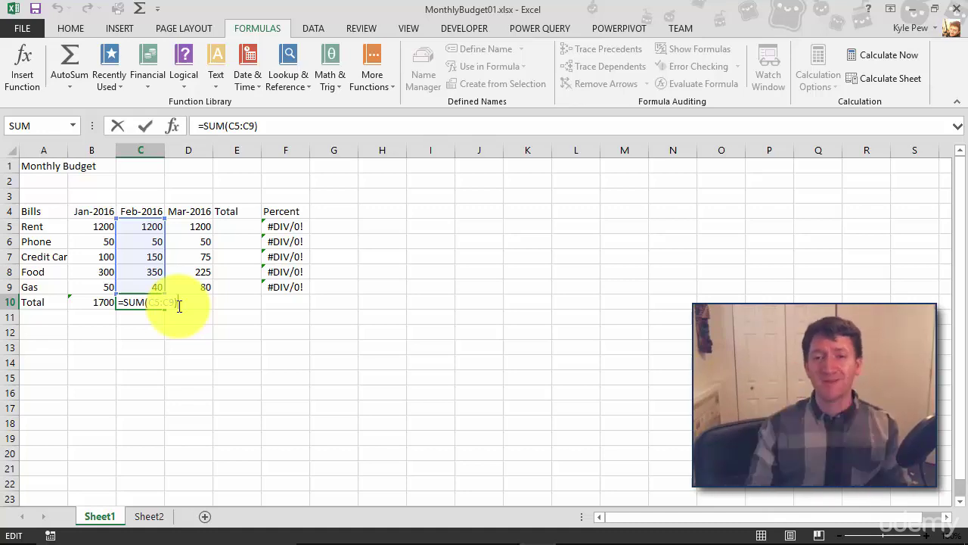
pyautogui.press('Return')
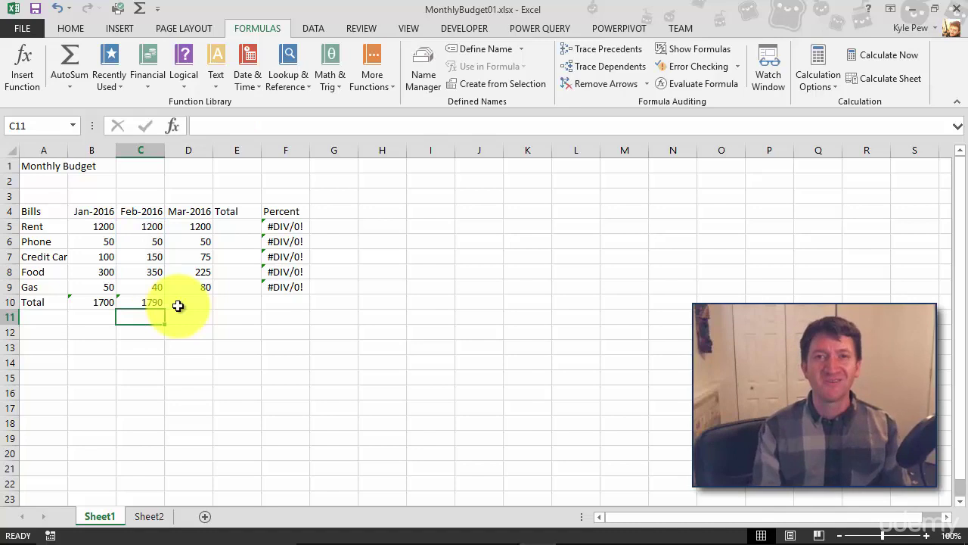